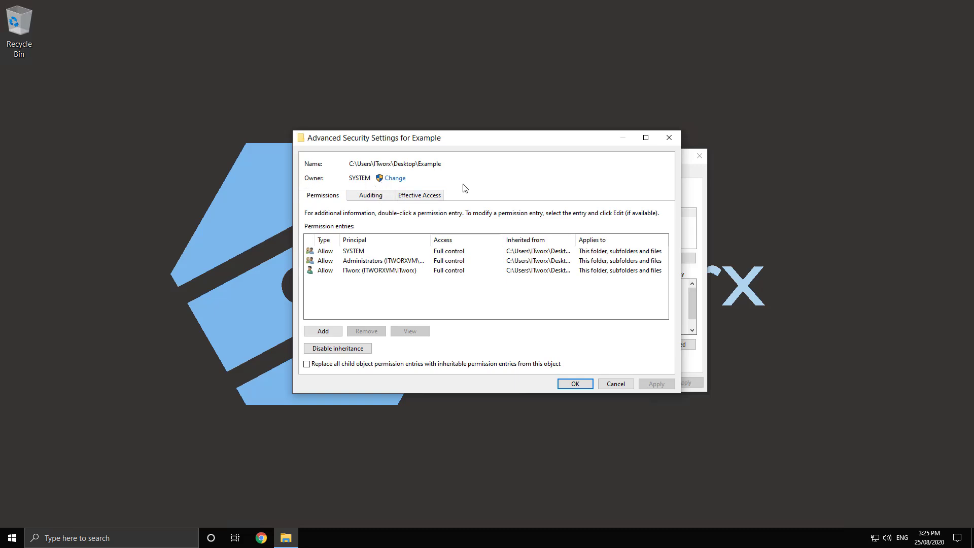
Examine the ITworx permission entry and the owner in the Example folder's advanced security settings, then close them without changes
click(353, 272)
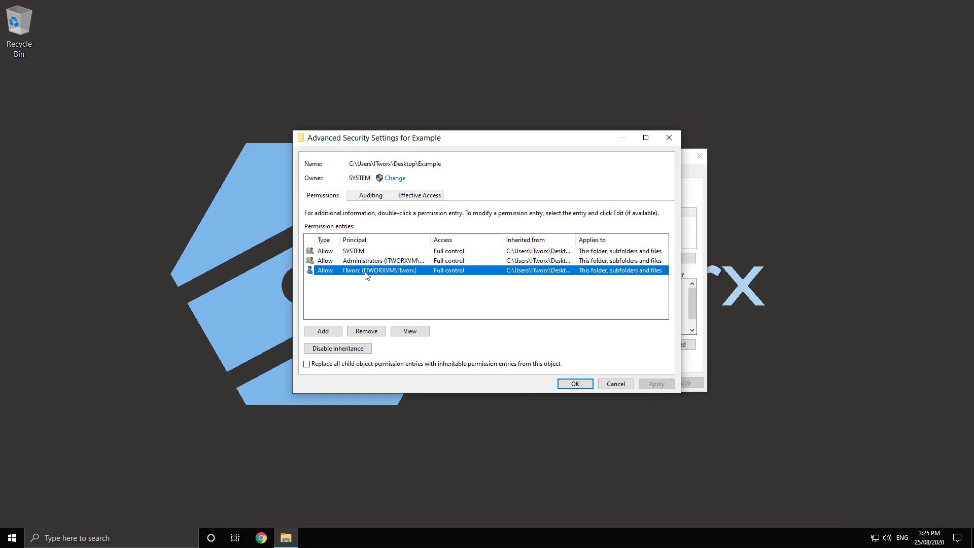
drag(351, 178, 372, 178)
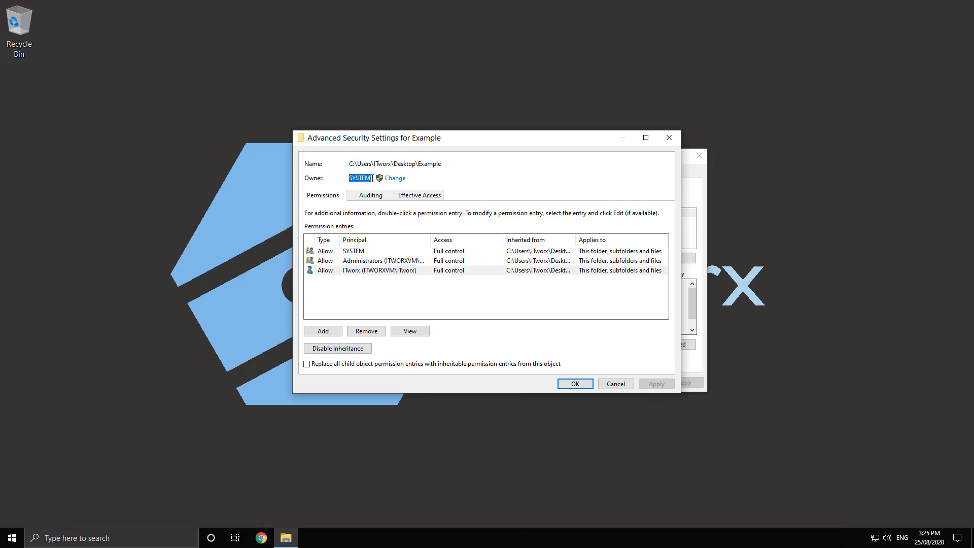
click(436, 305)
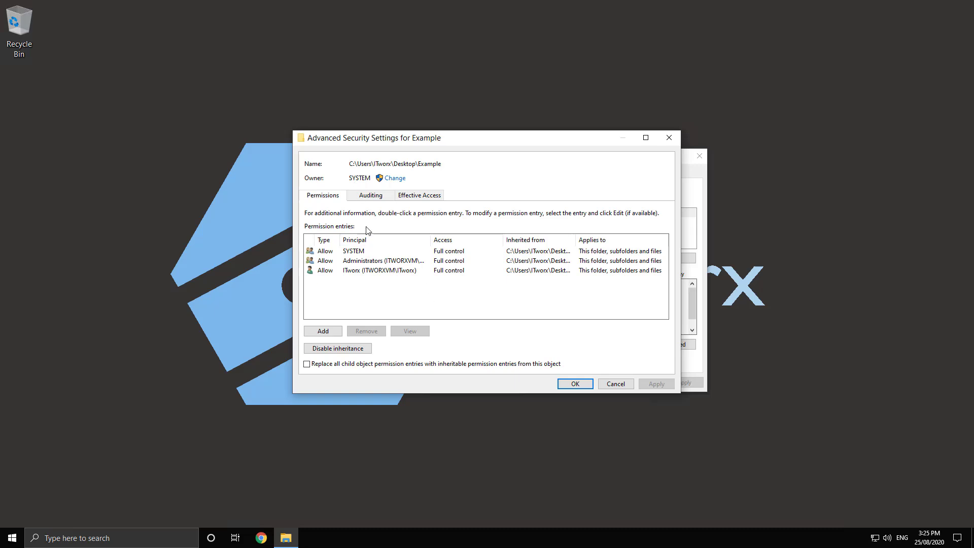
drag(350, 180, 372, 182)
click(615, 384)
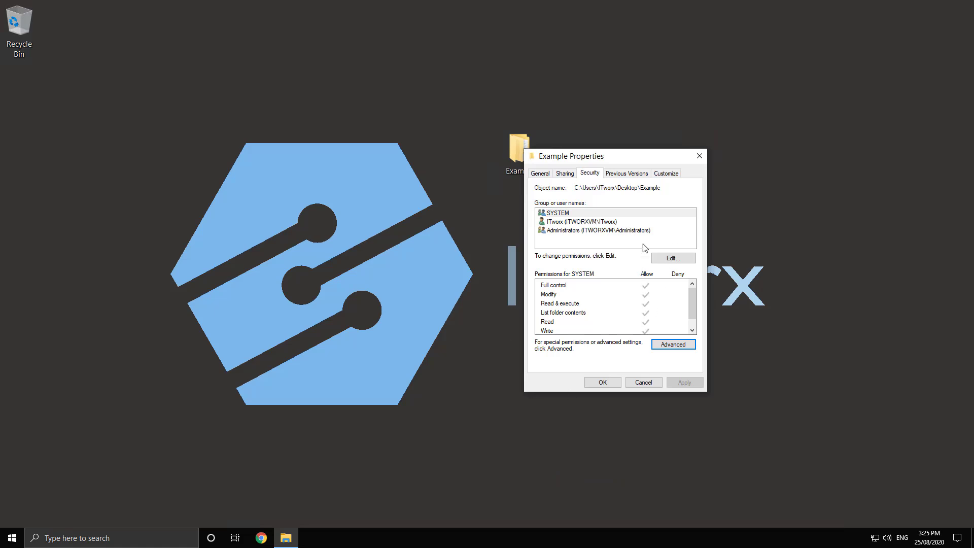
Review the ITworx account's permissions on the Example folder in the permissions editor, then close the folder's properties
click(664, 260)
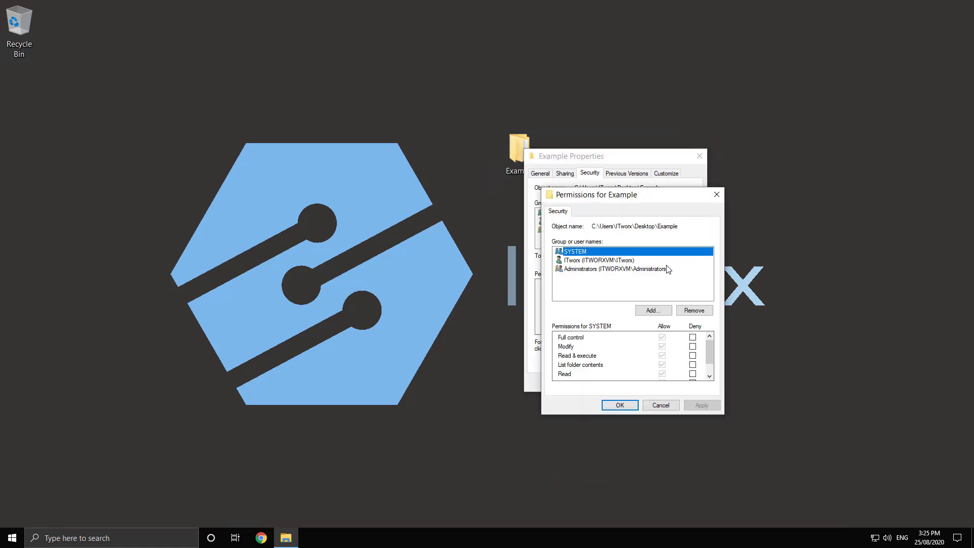
click(608, 261)
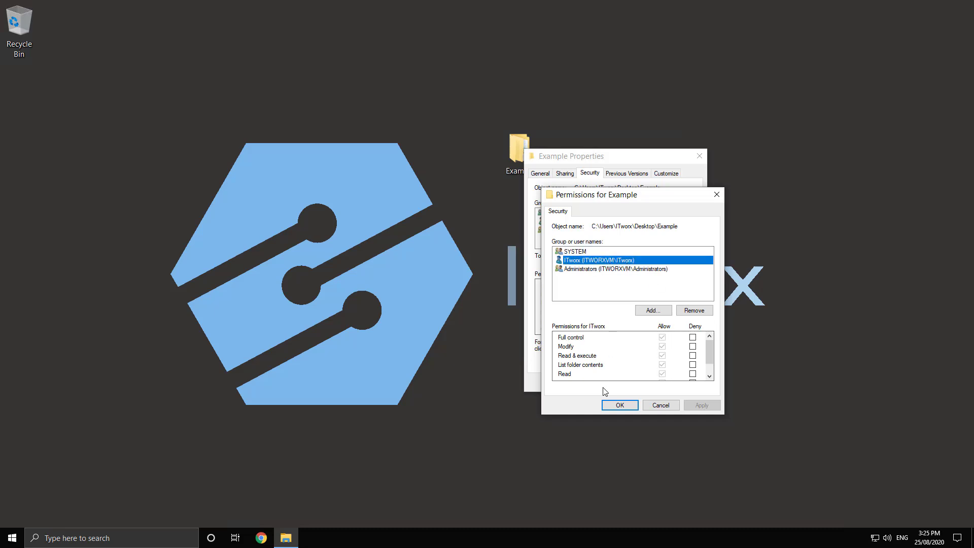
click(620, 405)
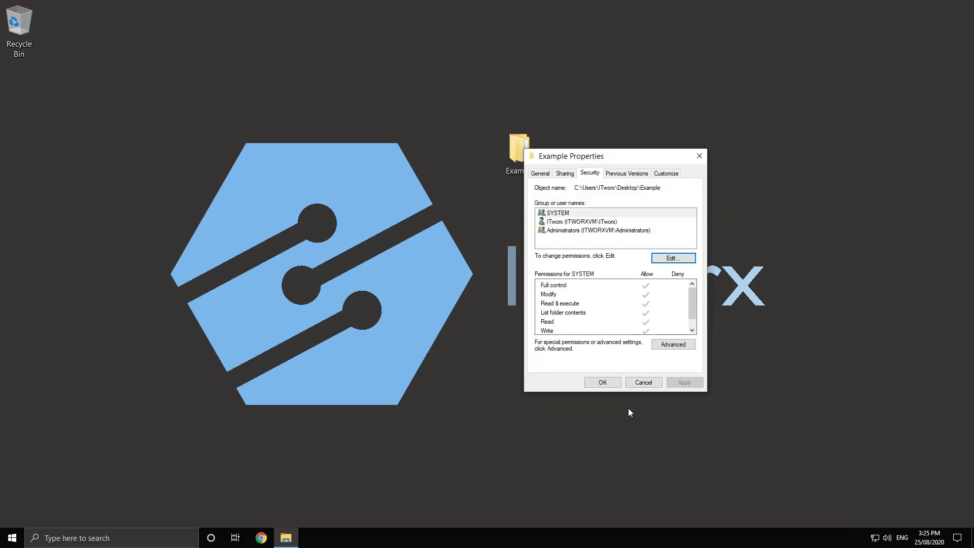
click(603, 383)
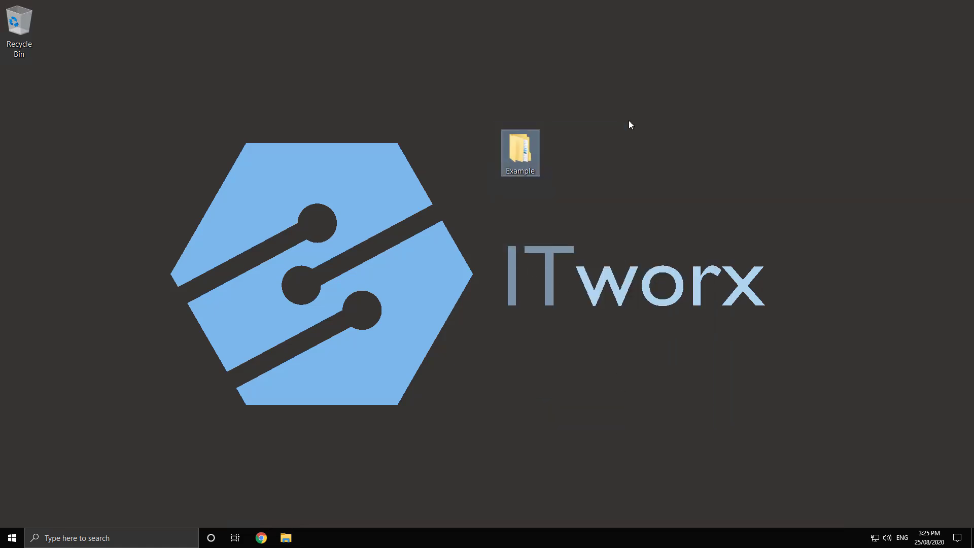
Start changing the owner in the Example folder's advanced security settings, authorising it with the administrator password
right_click(522, 161)
click(555, 342)
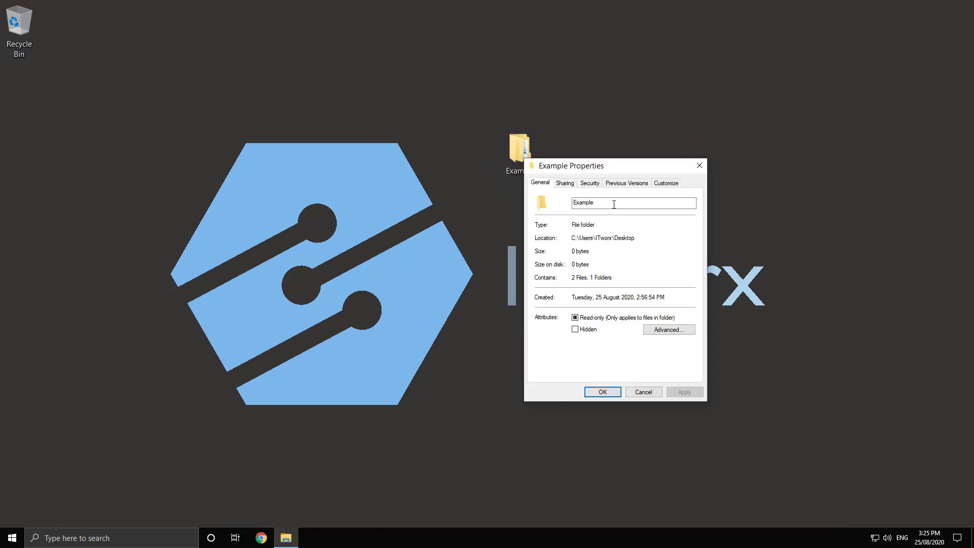
click(590, 183)
click(670, 354)
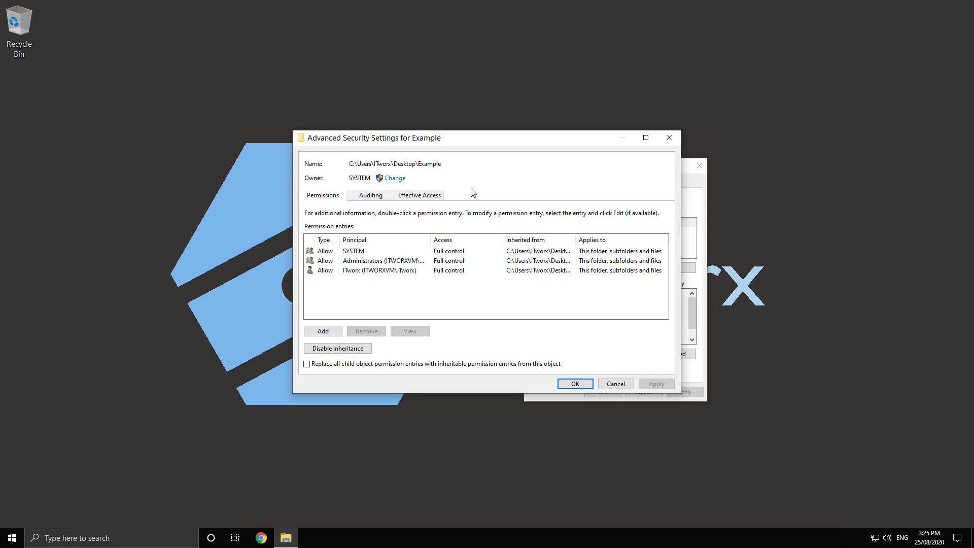
click(395, 178)
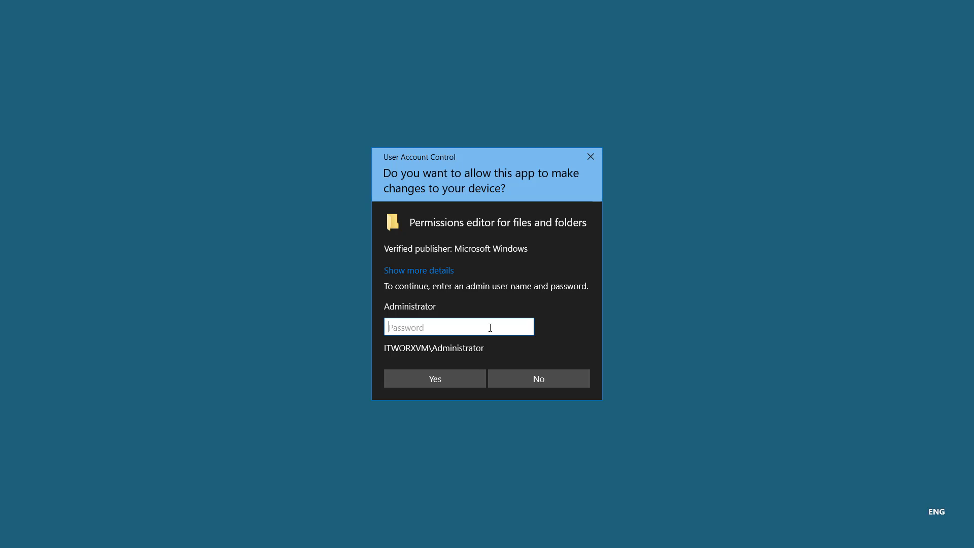
text(•••)
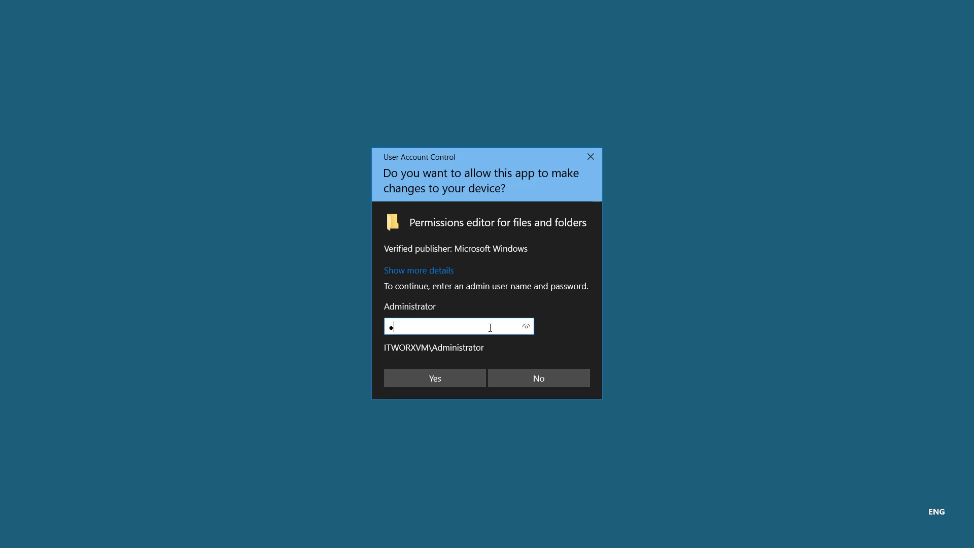
text(•••••••)
key(Return)
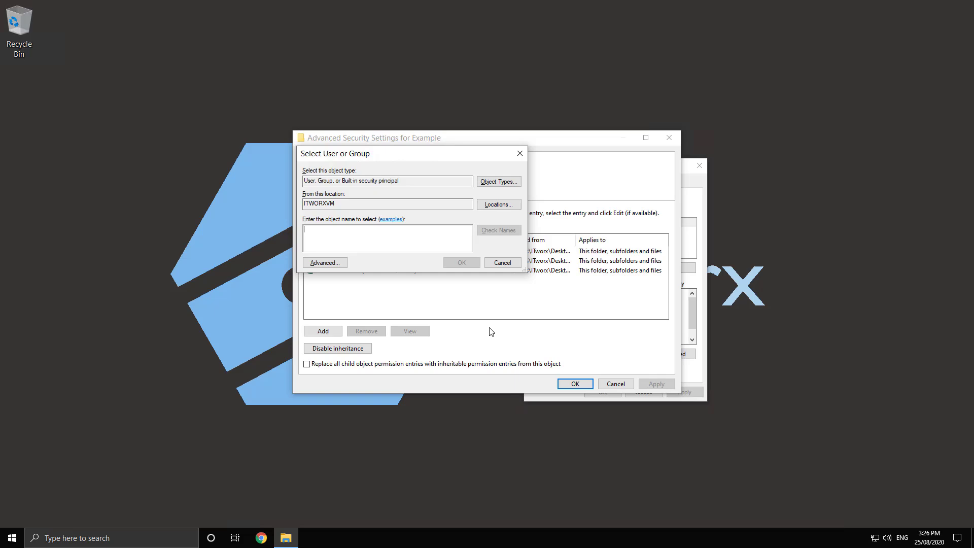
Enter itworx as the new owner and check the name against the local accounts
text(itwor)
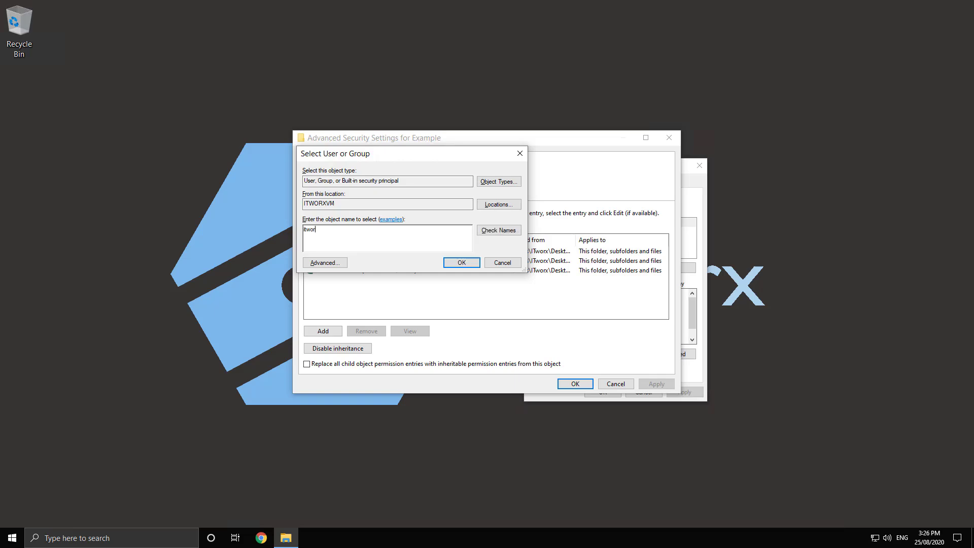
text(x)
click(515, 233)
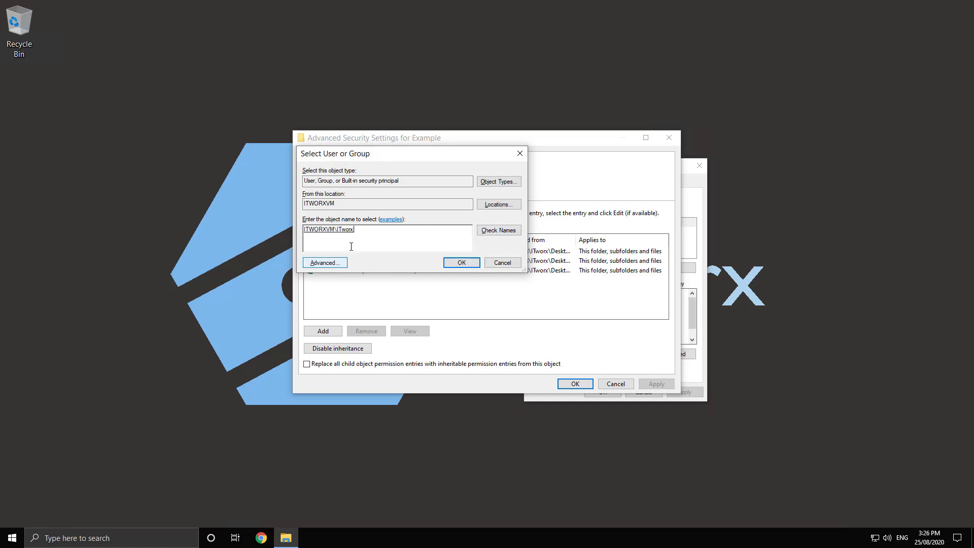
List all local users and groups in the advanced account search and pick the ITworx account as the owner
click(338, 263)
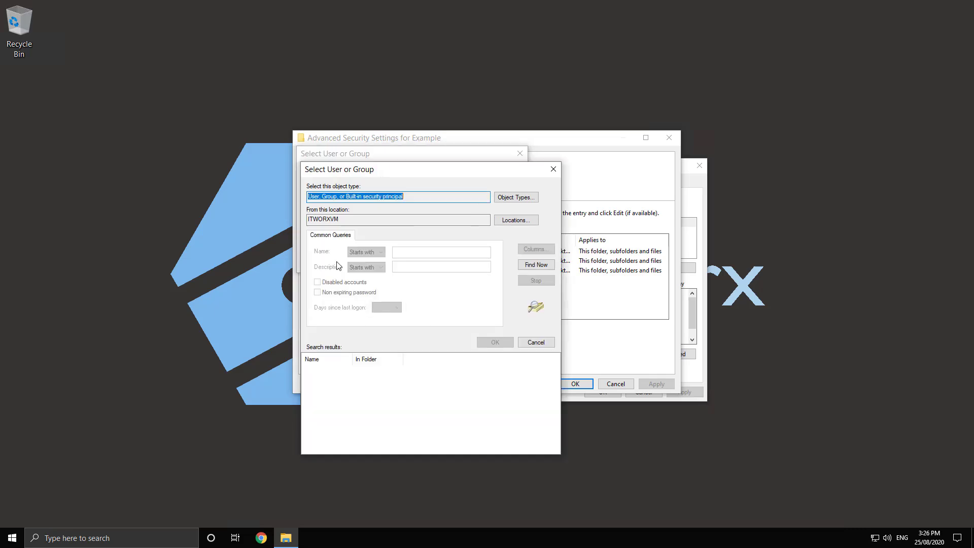
click(522, 268)
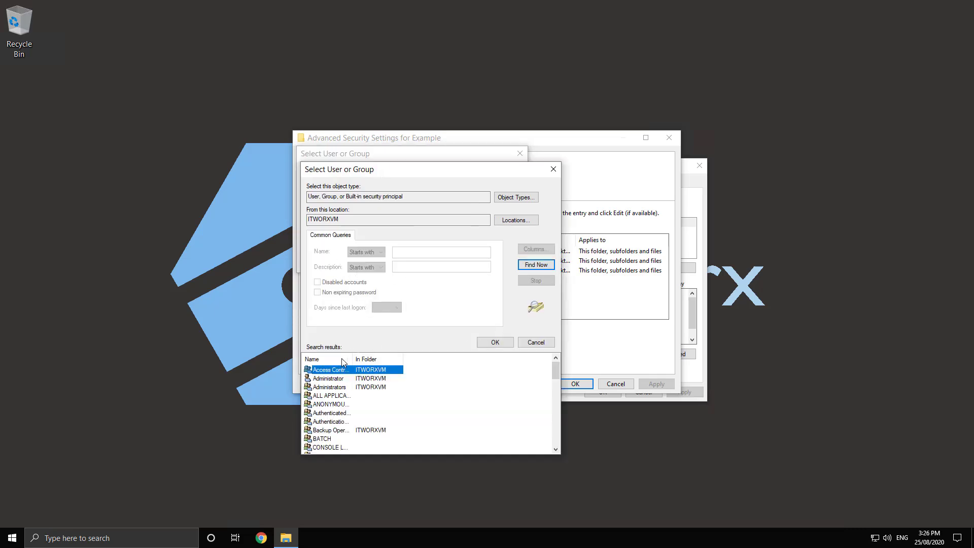
drag(401, 358, 403, 358)
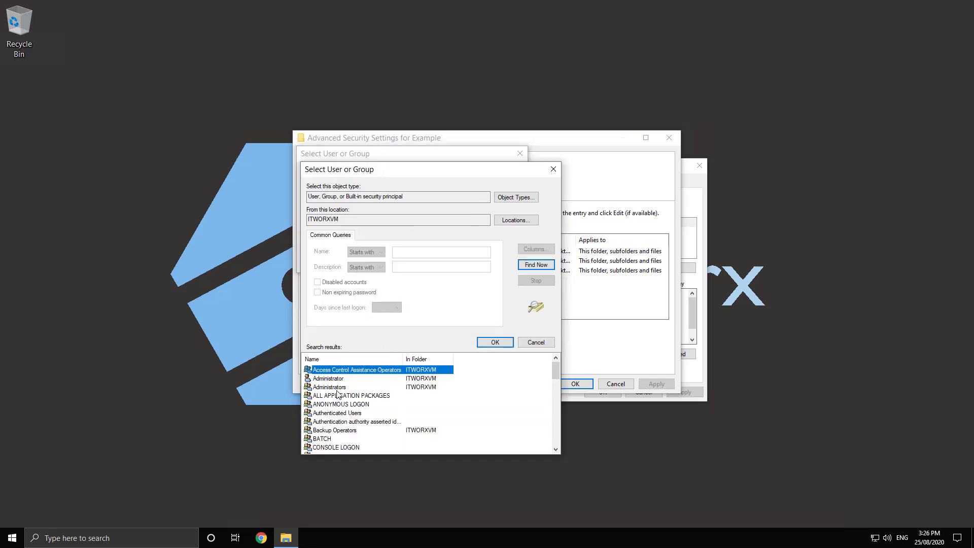
scroll(337, 395, down, 1)
scroll(372, 401, down, 1)
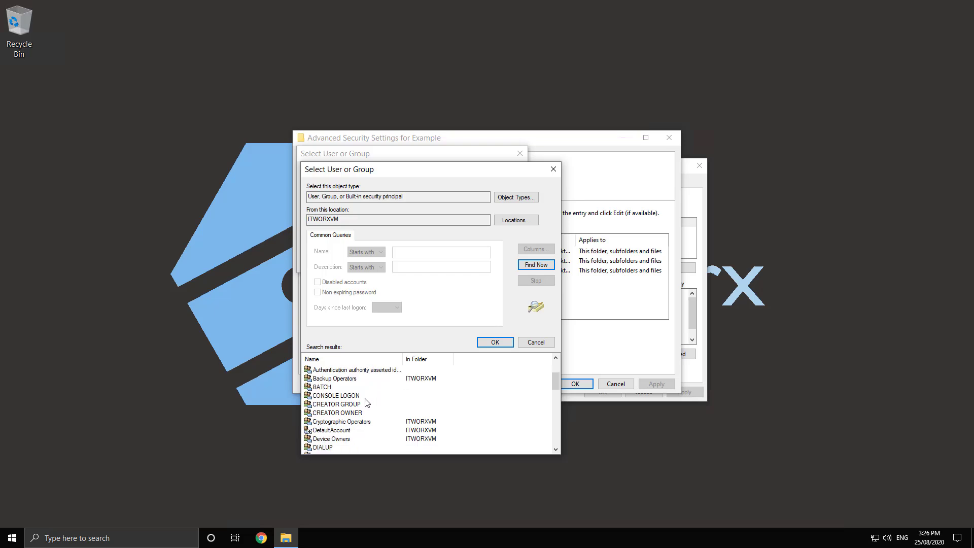
scroll(365, 399, down, 5)
click(322, 395)
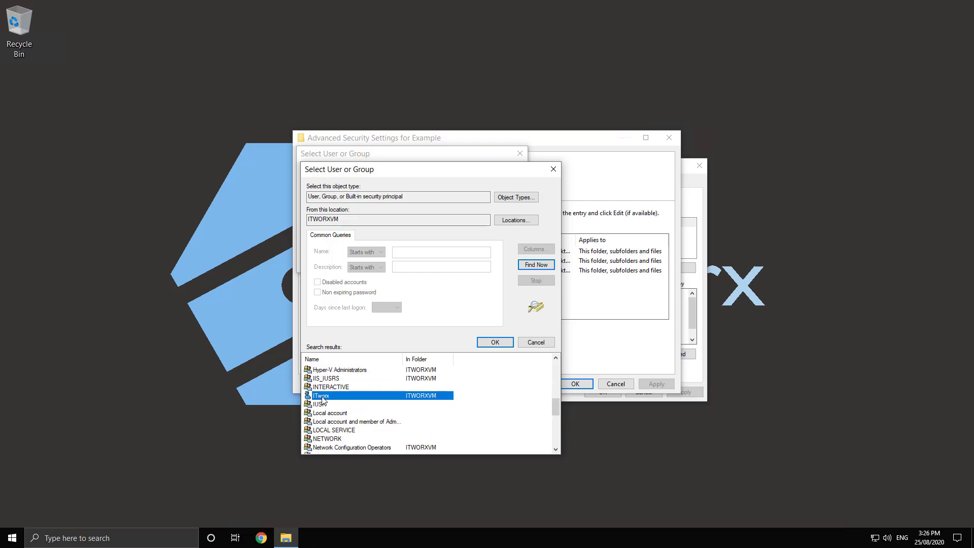
click(495, 342)
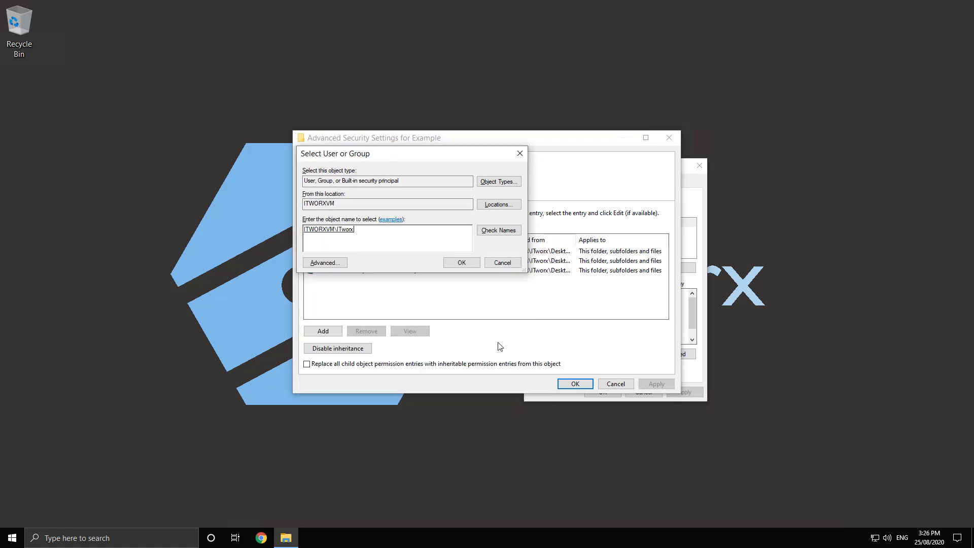
Confirm ITworx as owner, replace the owner on subcontainers and objects too, apply the change and close the folder's properties
click(461, 263)
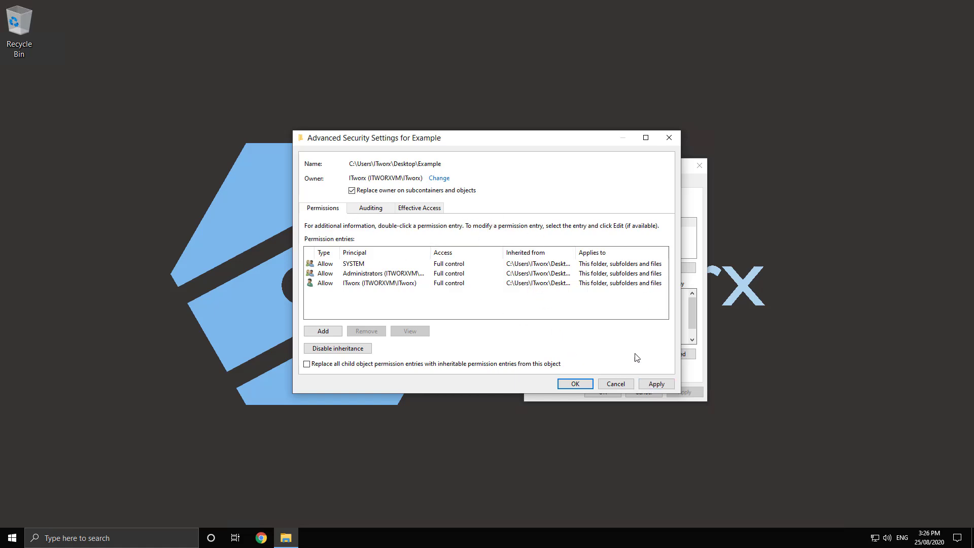
click(655, 383)
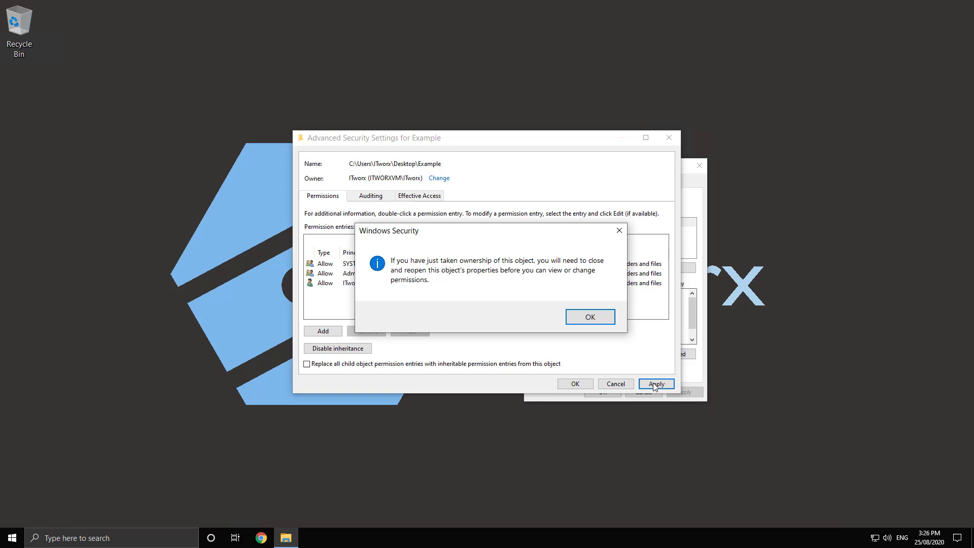
click(593, 320)
click(575, 383)
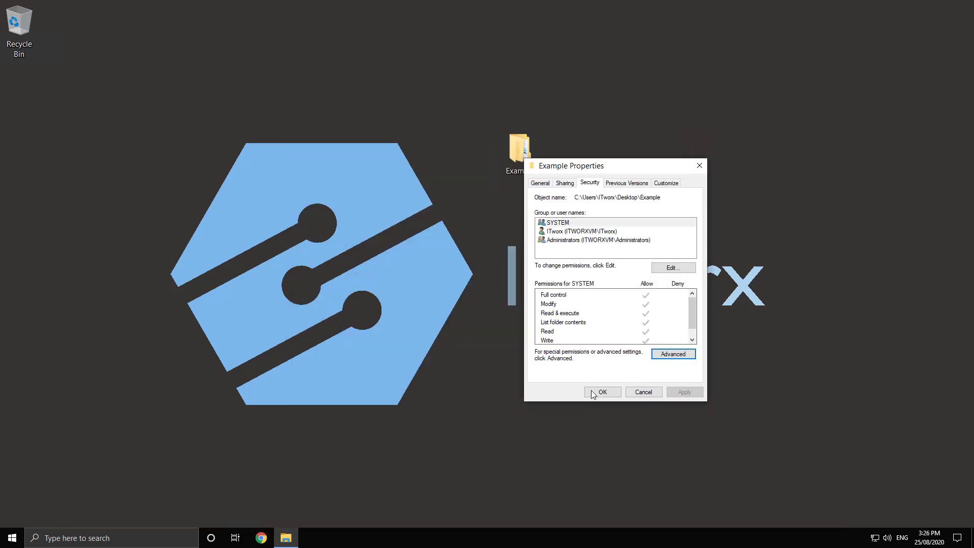
click(594, 391)
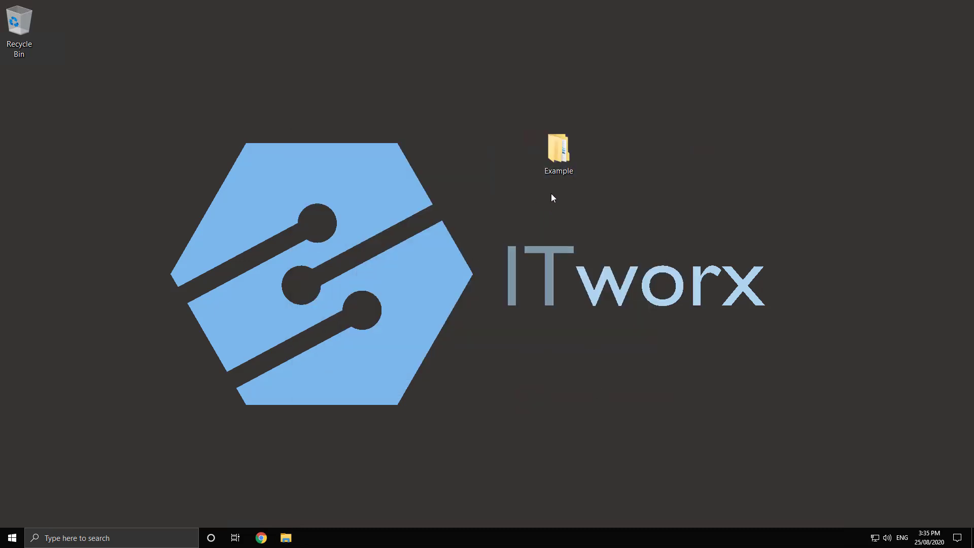
Reopen the advanced security settings of the Example folder on the desktop
right_click(554, 151)
click(604, 335)
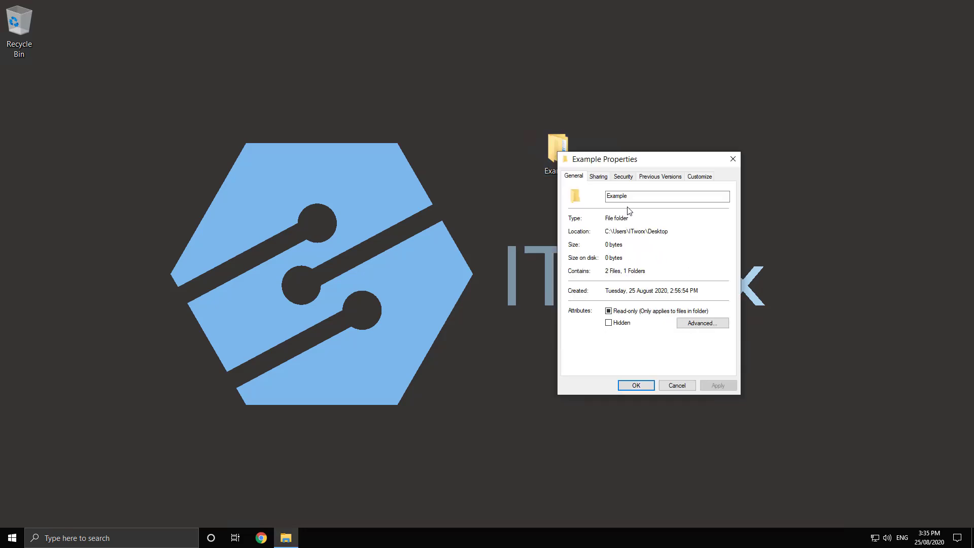
click(624, 177)
click(705, 347)
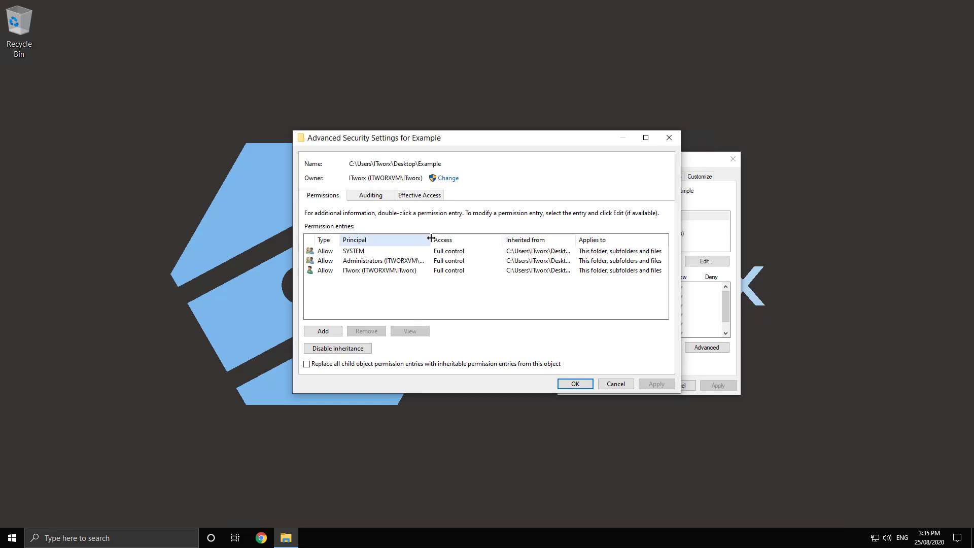
Widen the Principal column and examine the SYSTEM, Administrators and ITworx permission entries and the folder's owner
drag(431, 238, 489, 238)
click(364, 252)
click(372, 264)
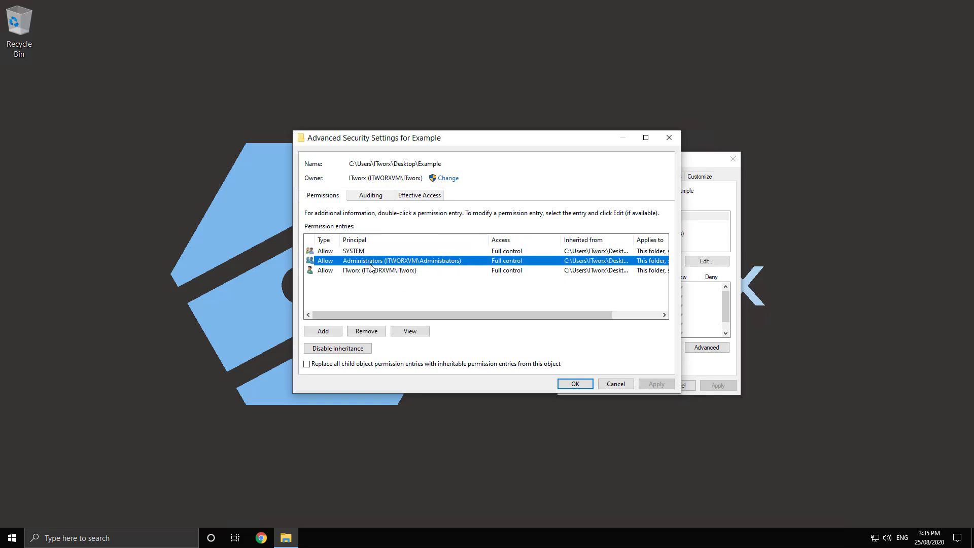
click(370, 272)
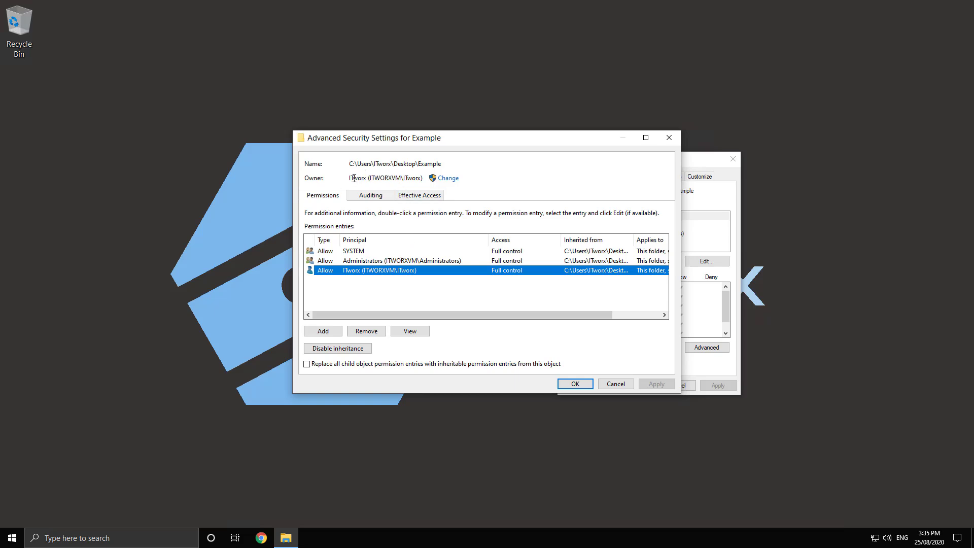
drag(354, 178, 423, 181)
click(393, 284)
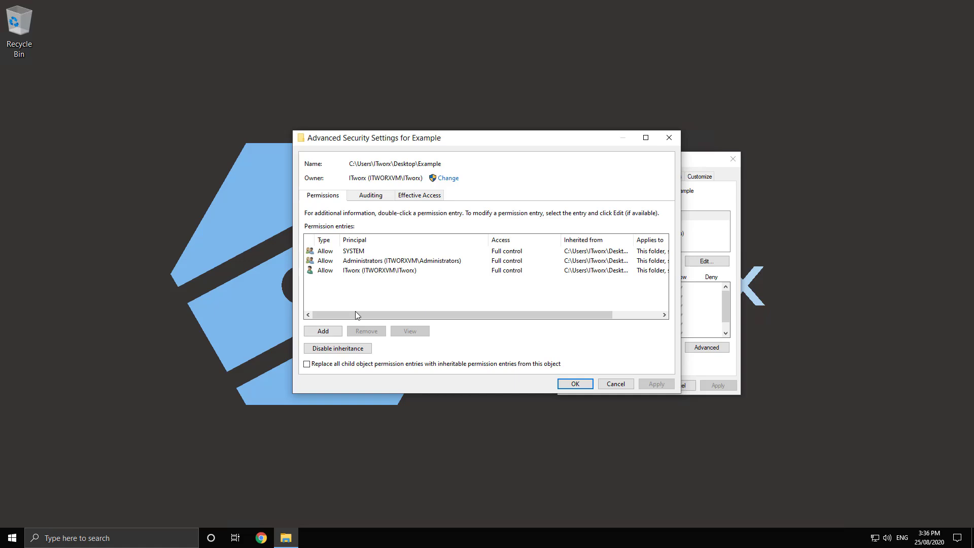
Disable inheritance on the Example folder and remove all inherited permissions from it
click(334, 349)
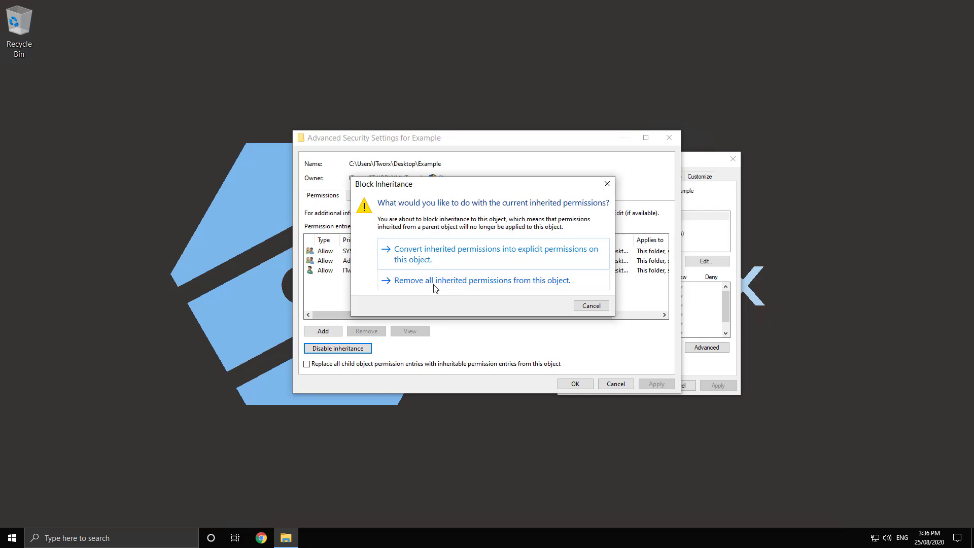
click(435, 288)
Add a permission entry for the principal itworx that allows Full control over this folder, subfolders and files
click(332, 333)
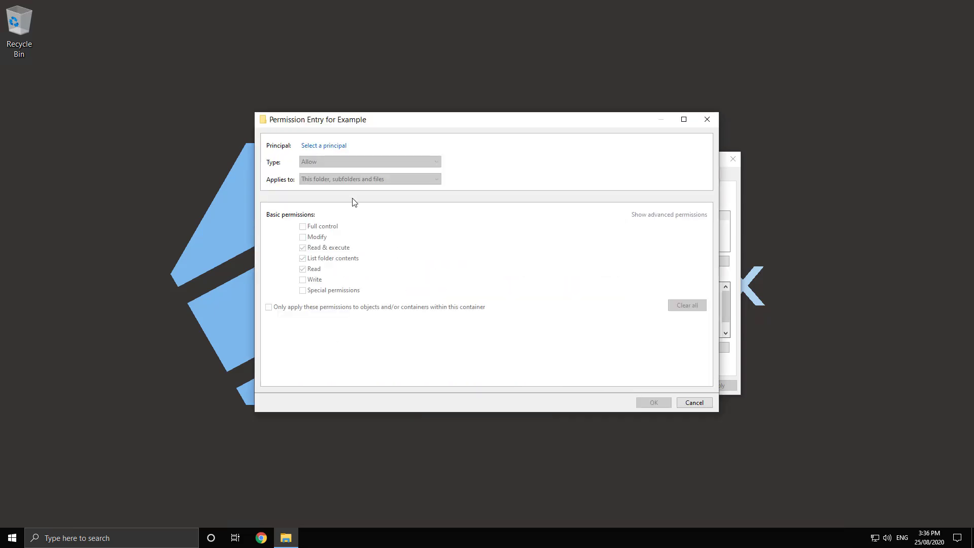
click(321, 146)
text(itworx)
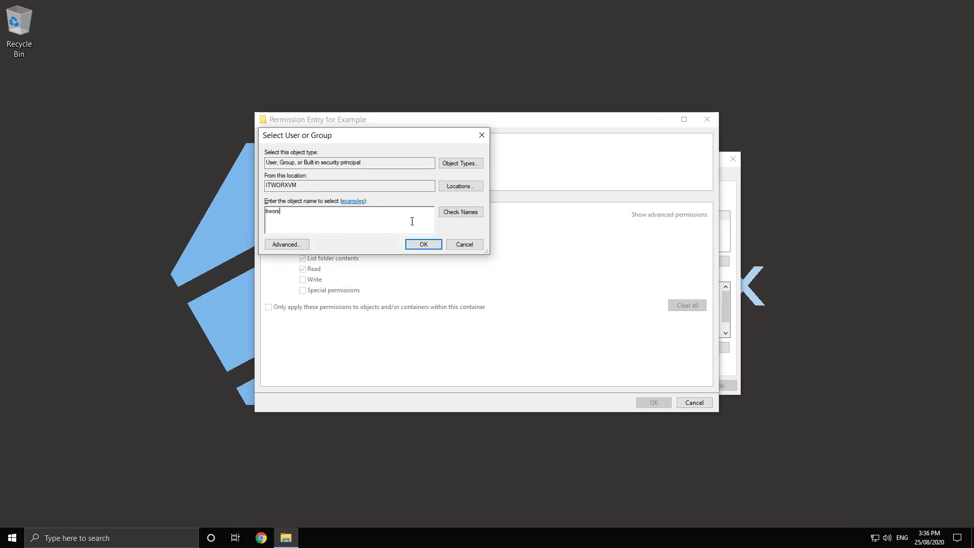
click(454, 213)
click(421, 243)
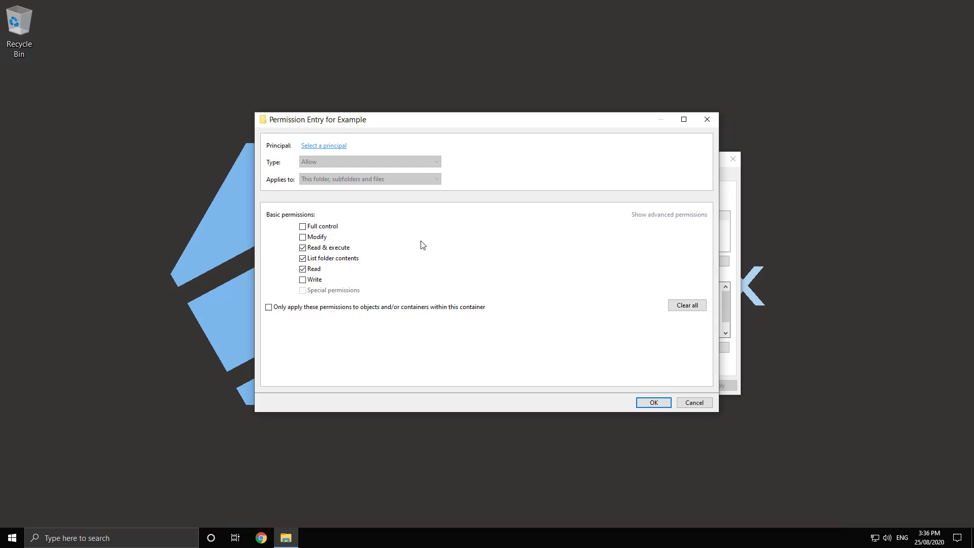
click(320, 227)
click(654, 402)
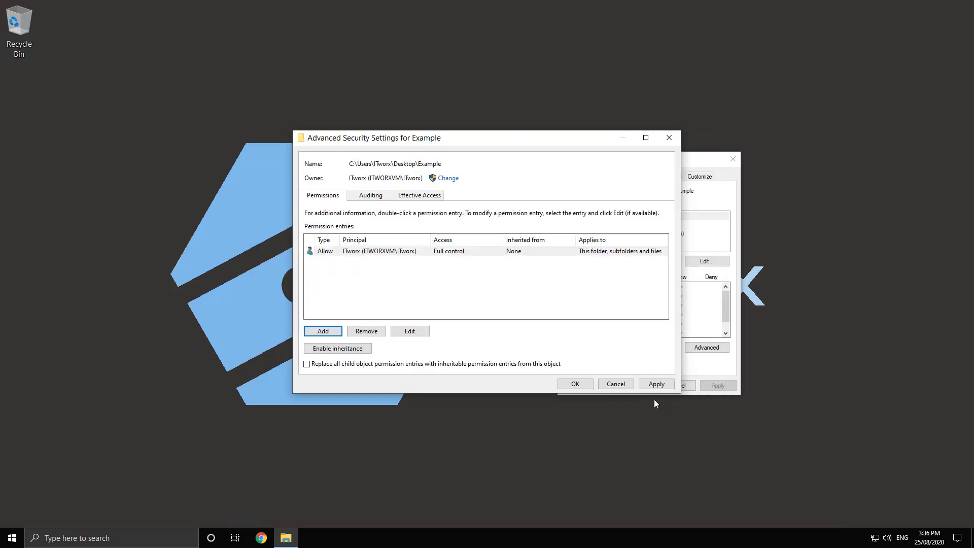
Replace all child object permission entries with inheritable ones from this folder, apply the change and close the folder's properties
click(315, 365)
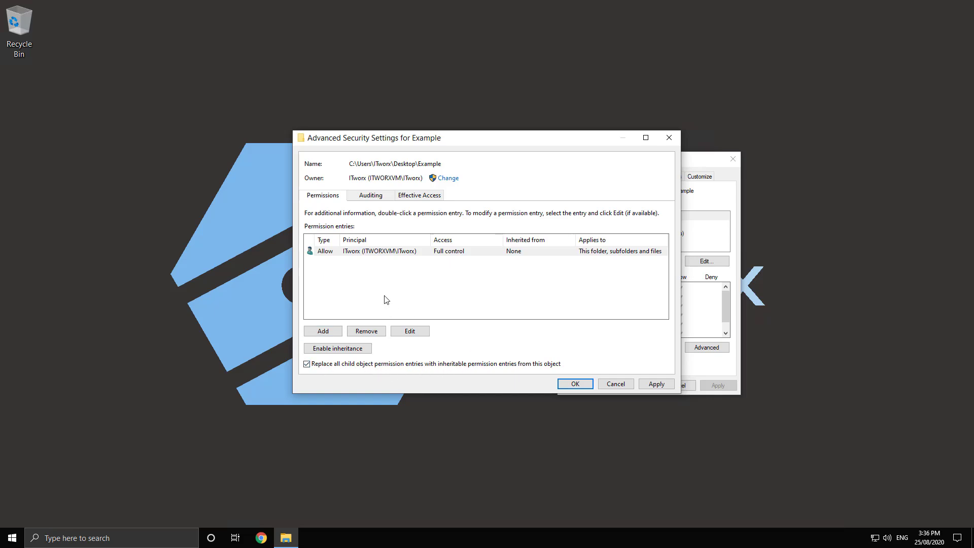
click(377, 253)
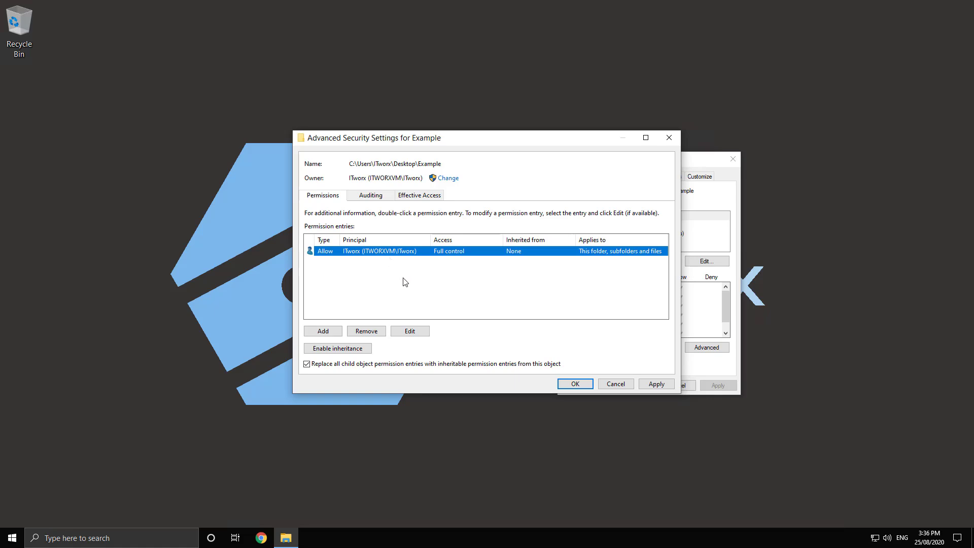
click(657, 384)
click(541, 327)
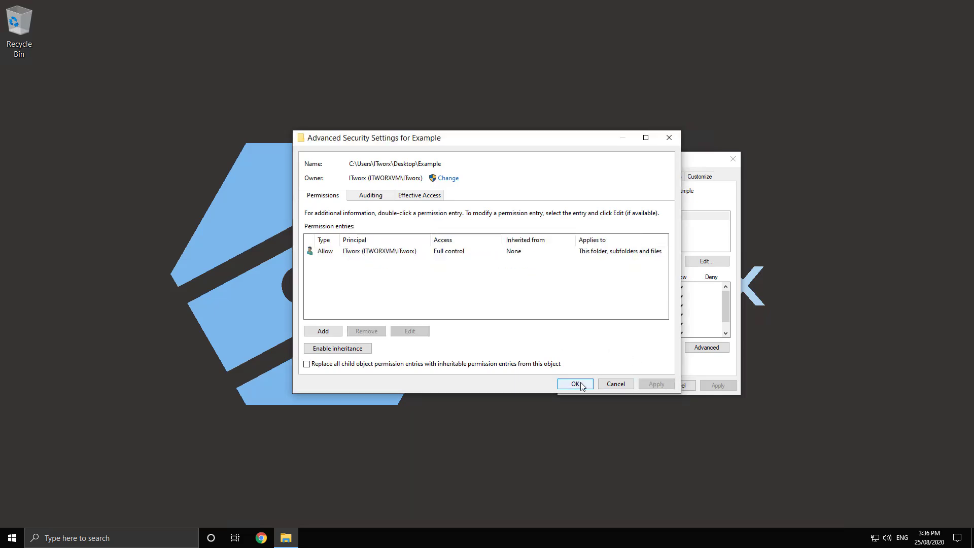
click(574, 384)
click(636, 385)
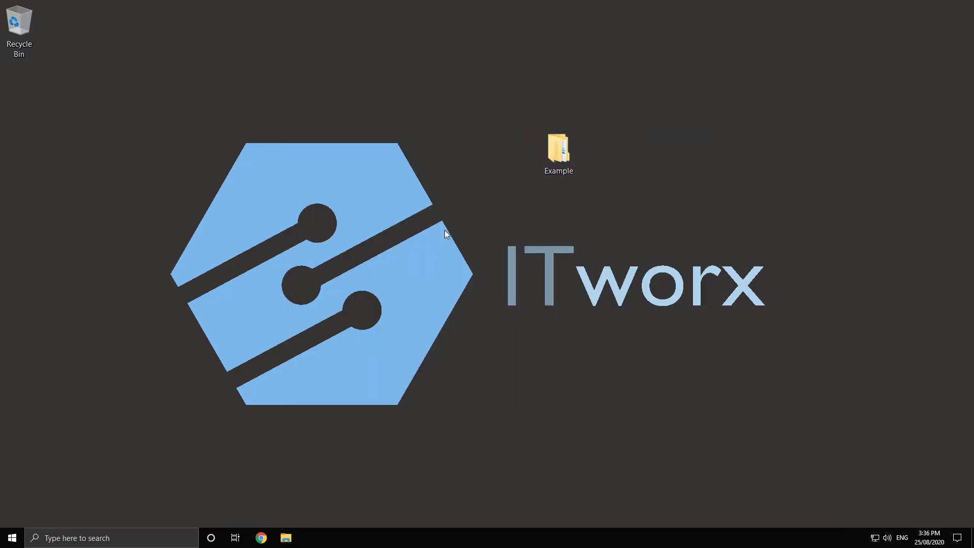
Delete the Example folder from the desktop
drag(446, 226, 688, 95)
key(Delete)
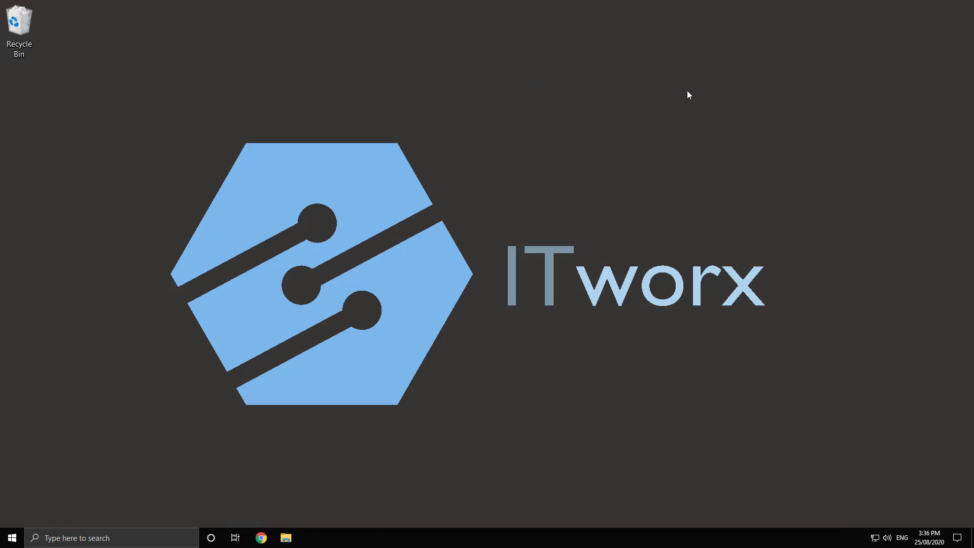